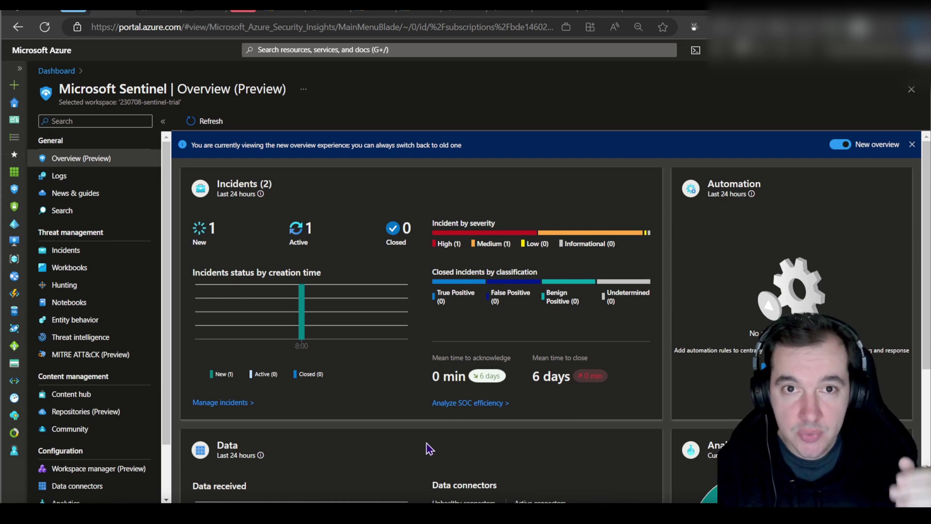
Open the Watchlist page for the 230708-sentinel-trial workspace from the Configuration menu.
mouse_move(300, 298)
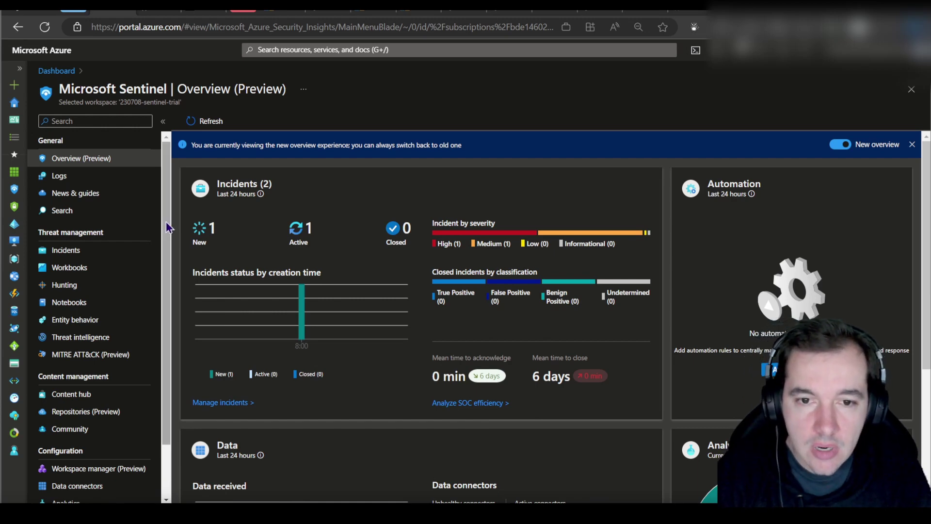
left_click_drag(166, 228, 167, 285)
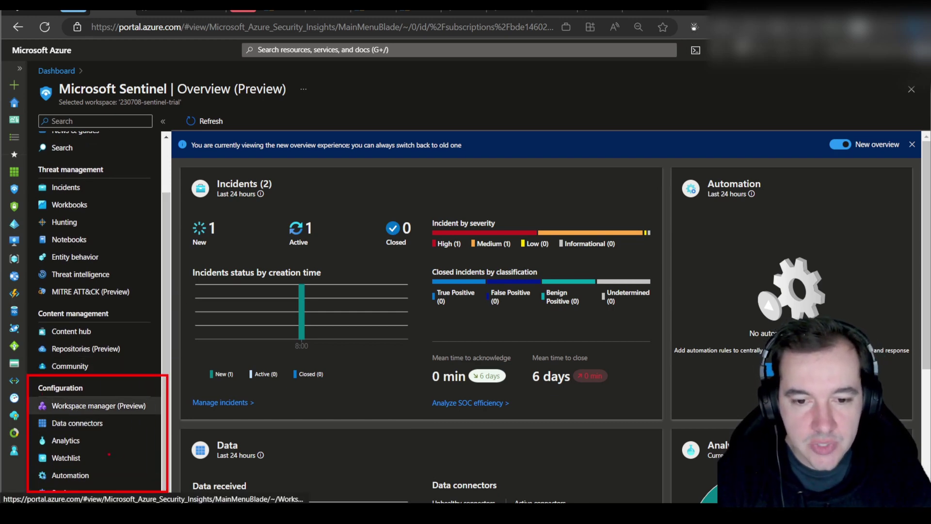
left_click(58, 458)
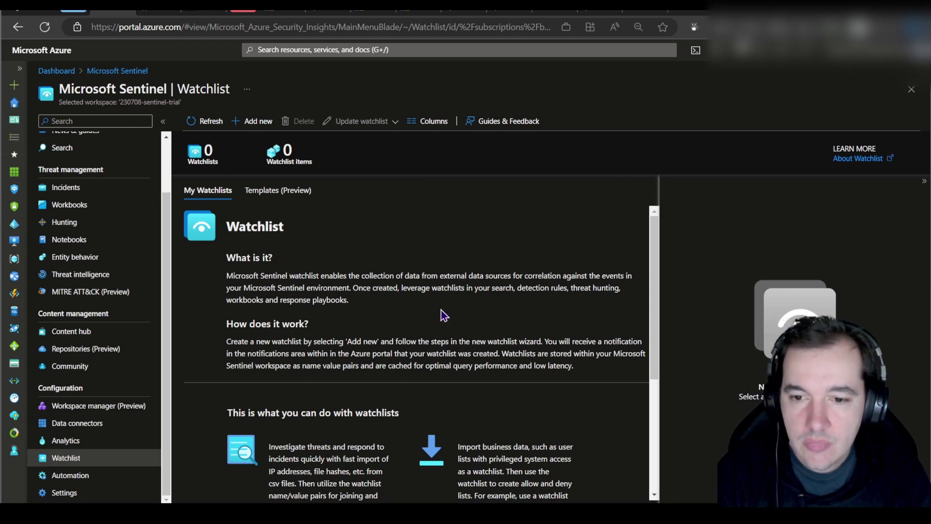
scroll(449, 327, "down", 2)
scroll(448, 326, "down", 2)
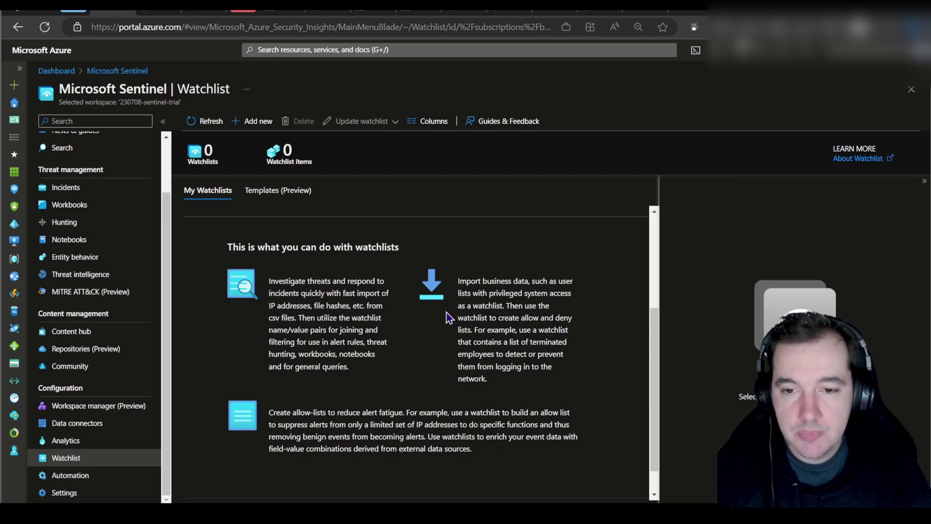
scroll(417, 343, "up", 3)
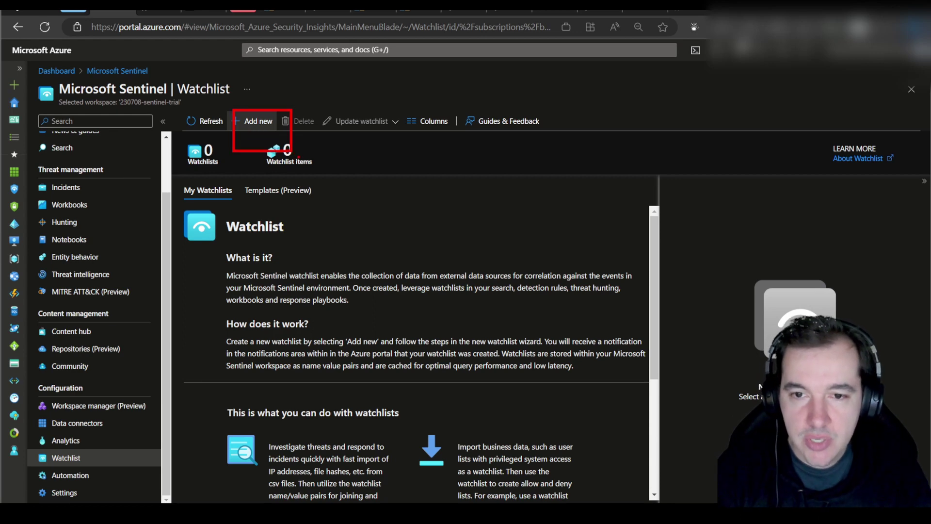
Add a new watchlist named PenTestsIPaddresses, with the same alias and a penetration-test IP description.
left_click(250, 121)
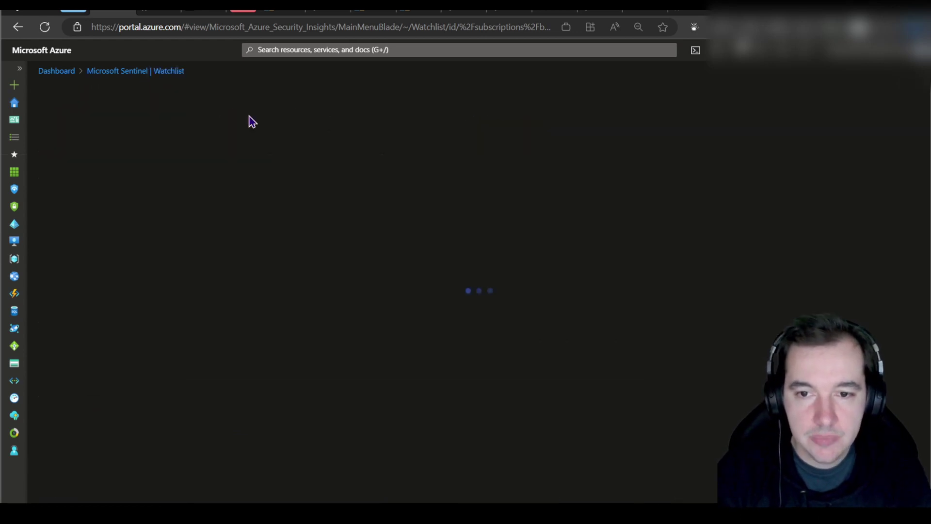
left_click(185, 175)
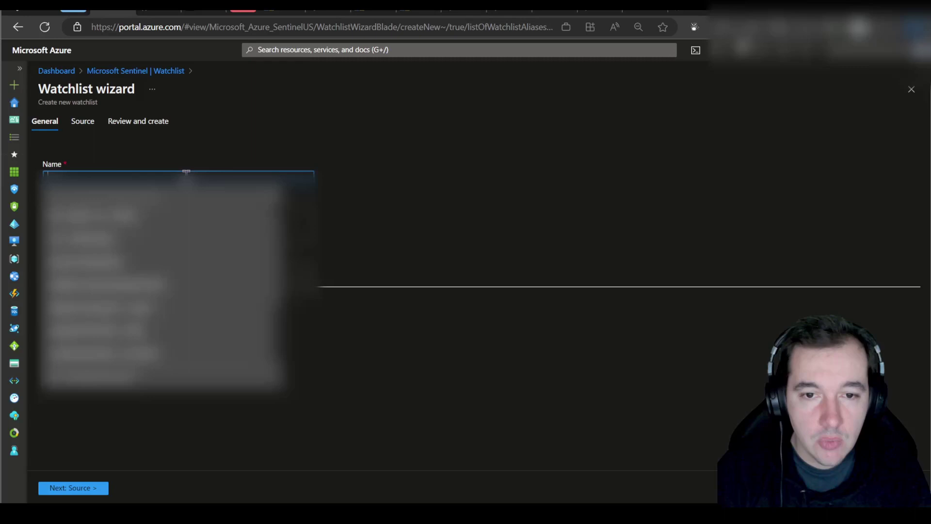
left_click(416, 212)
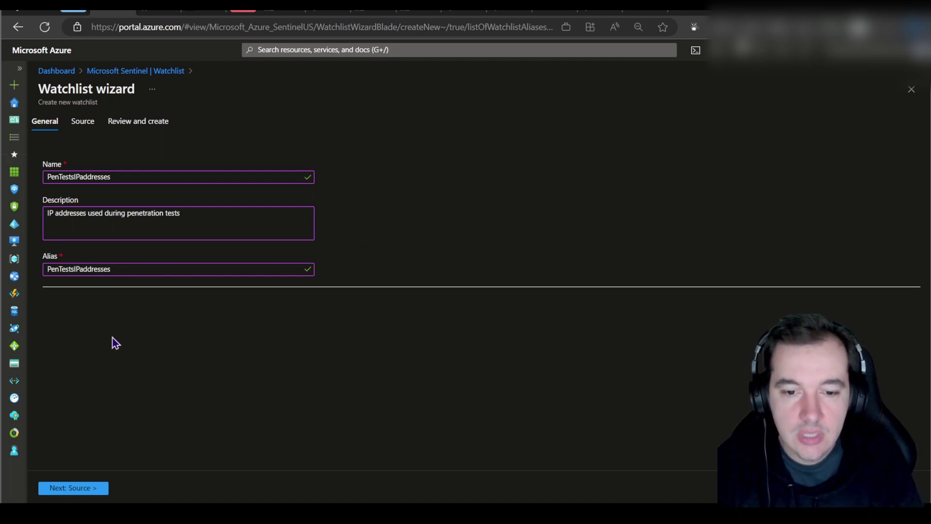
Advance the watchlist wizard to its Source step, keeping Local file as the source type.
left_click(68, 490)
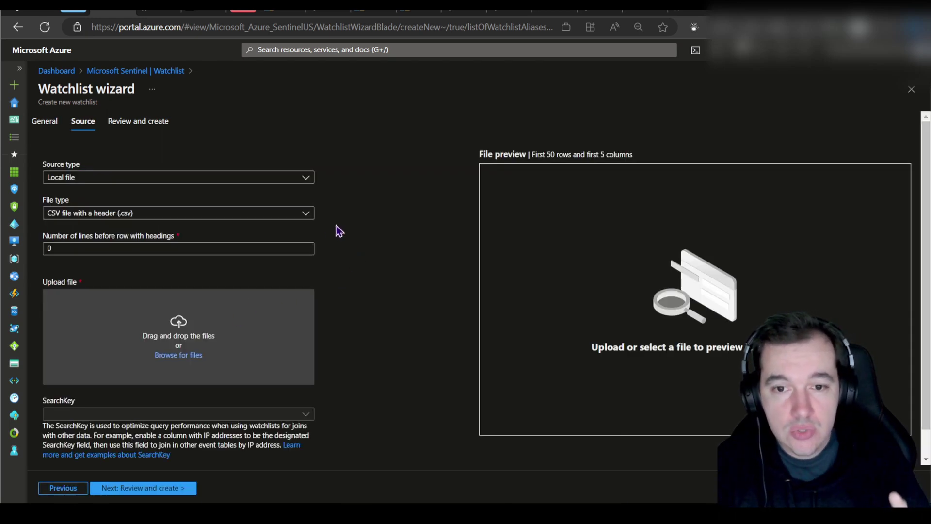
left_click(306, 178)
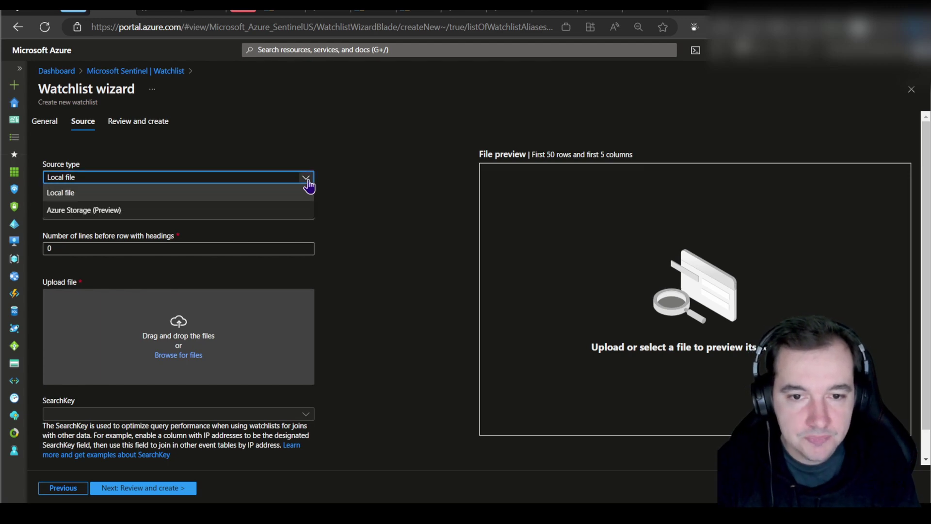
left_click(310, 183)
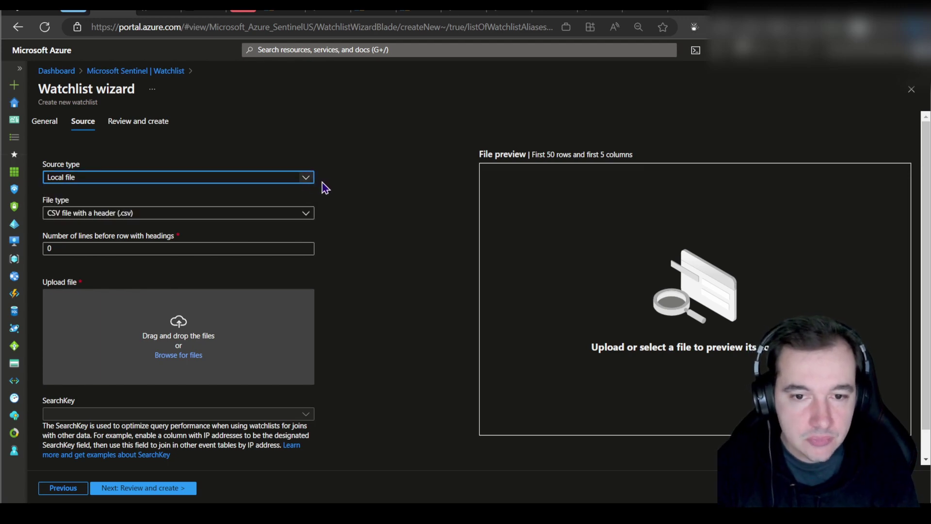
left_click(196, 182)
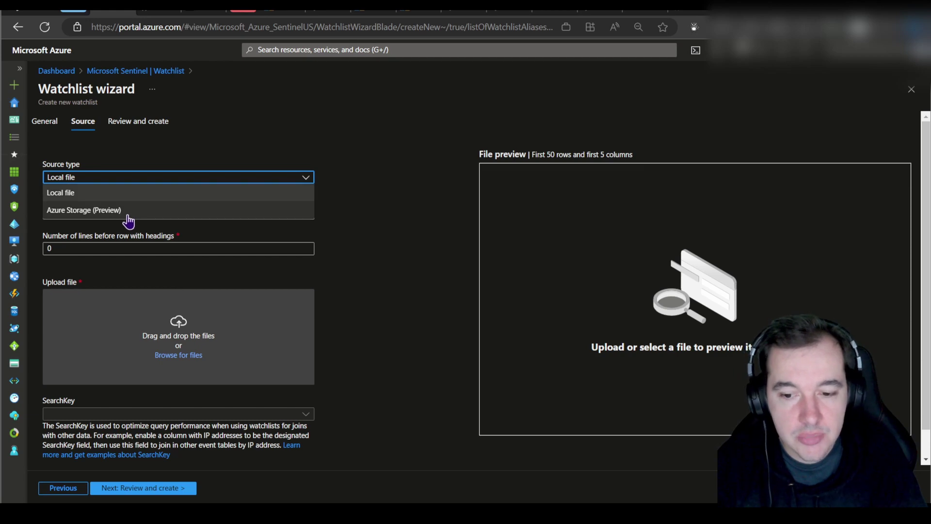
left_click(336, 213)
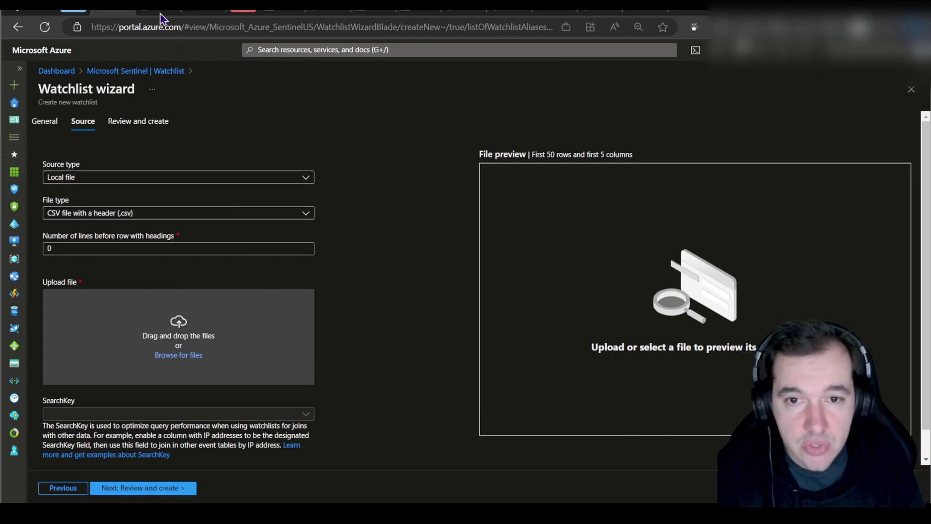
mouse_move(160, 13)
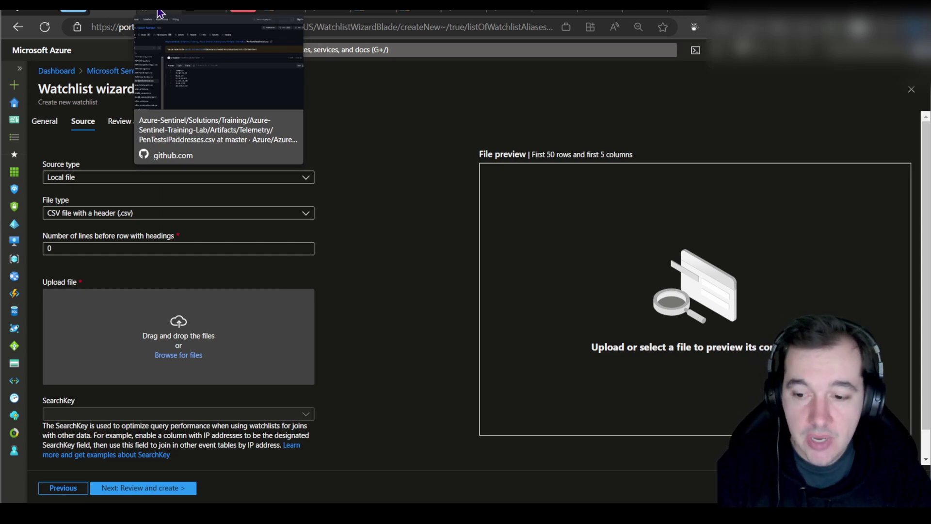
left_click(160, 13)
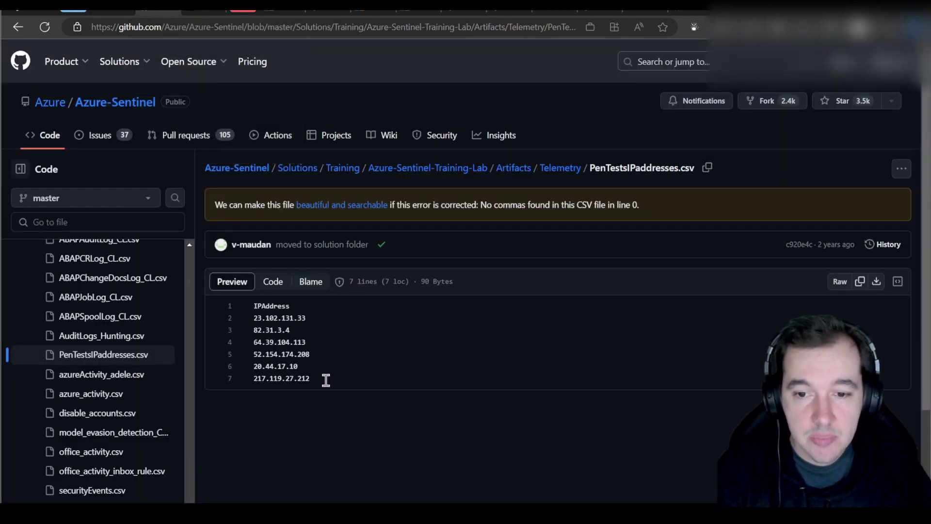
left_click_drag(321, 380, 251, 307)
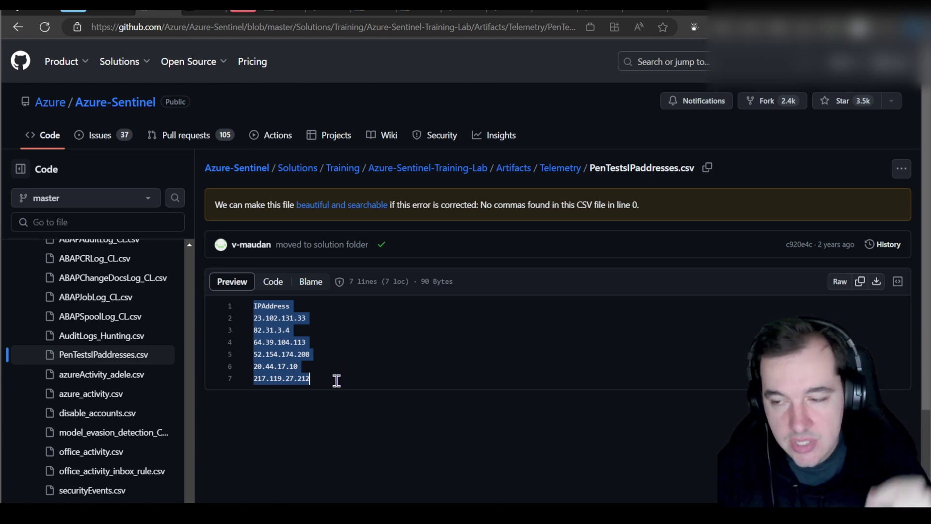
left_click(275, 229)
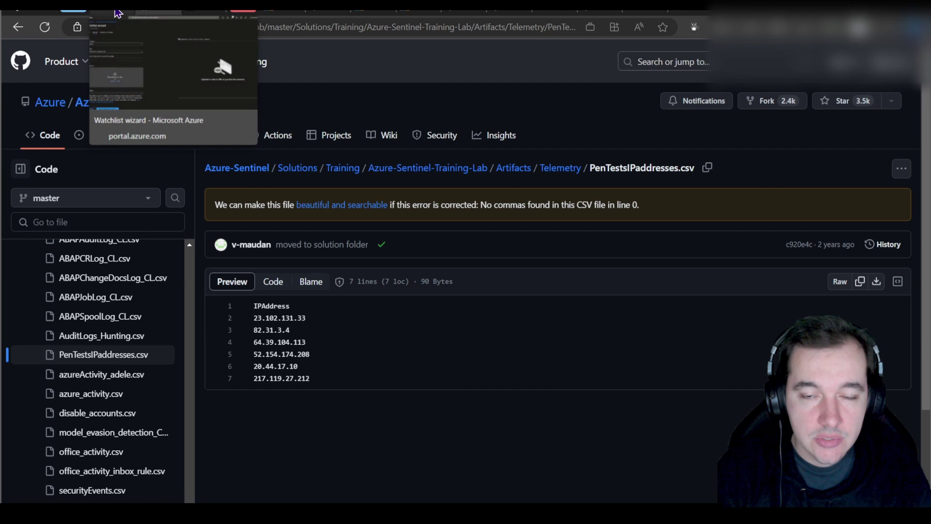
left_click(117, 13)
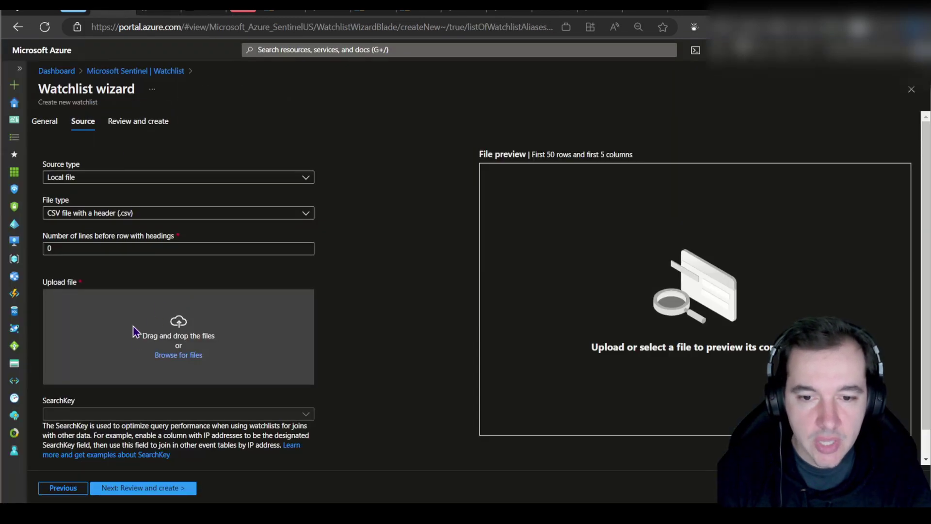
Upload PenTestsIPaddresses.csv as the source and set the SearchKey to IPAddress.
left_click(176, 364)
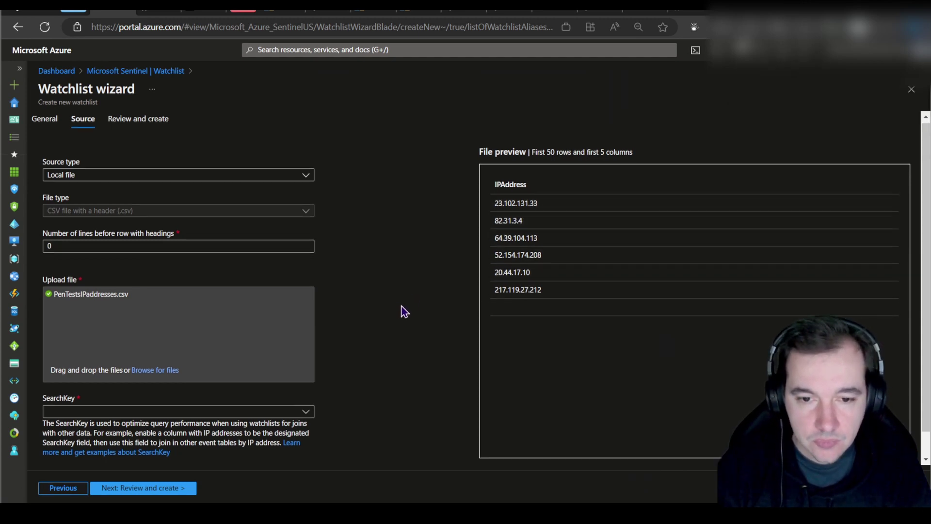
scroll(405, 311, "down", 1)
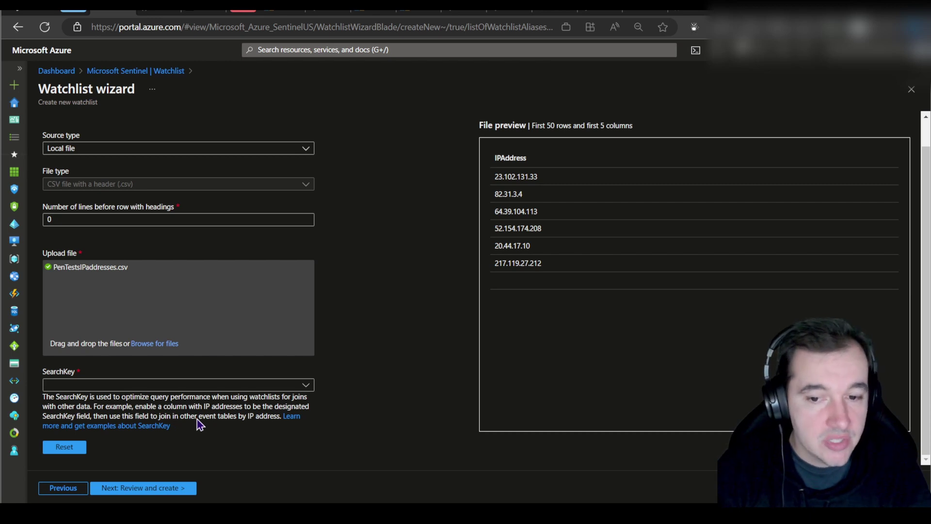
left_click(194, 385)
left_click(84, 395)
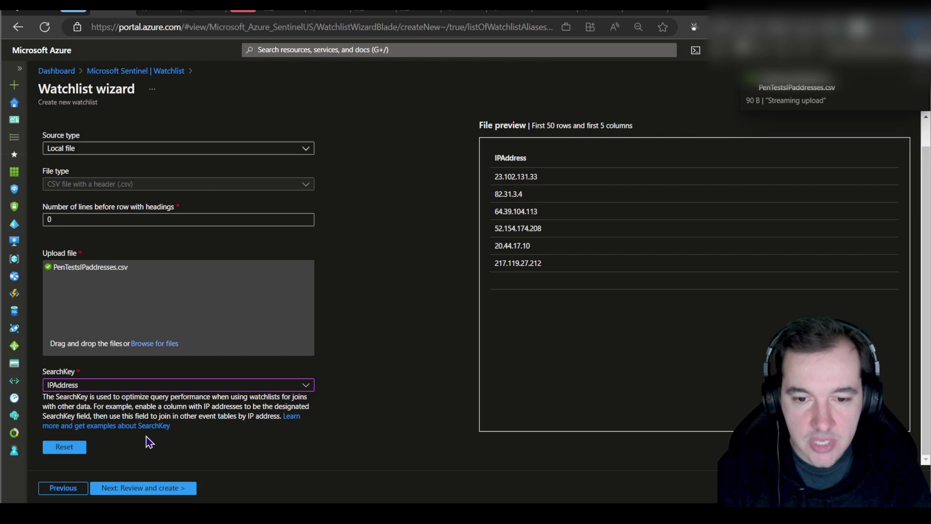
Review and create the watchlist, then refresh until it shows 6 watchlist items.
left_click(156, 491)
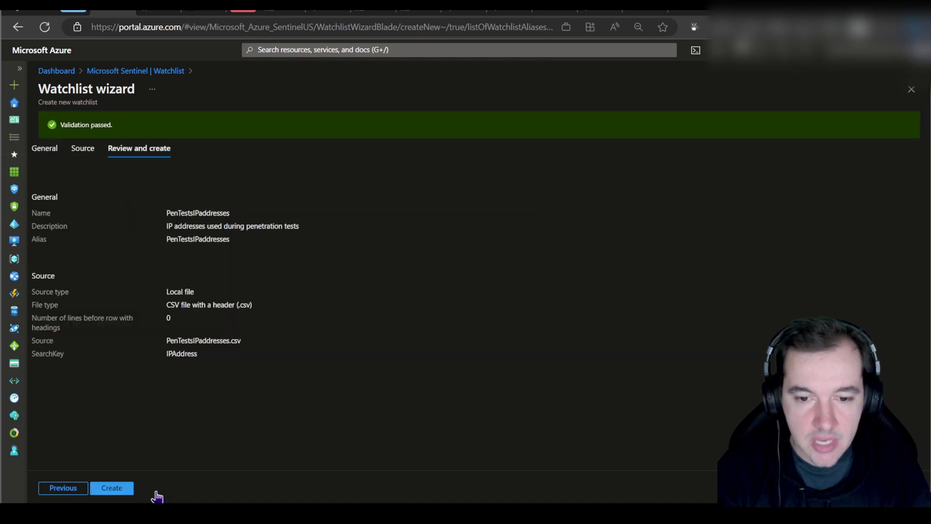
left_click(112, 488)
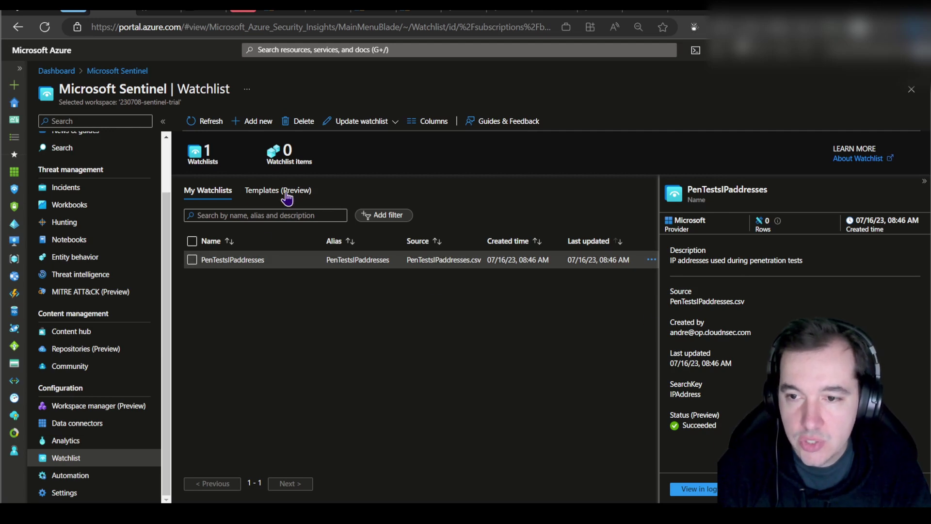
left_click(206, 121)
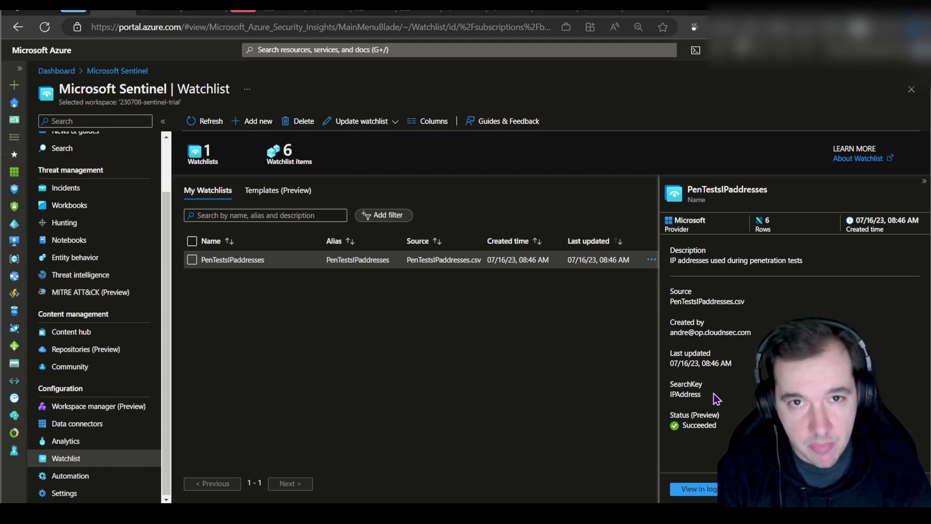
Run _GetWatchlist('PenTestsIPaddresses') in Logs and inspect the query and first result row.
left_click(694, 491)
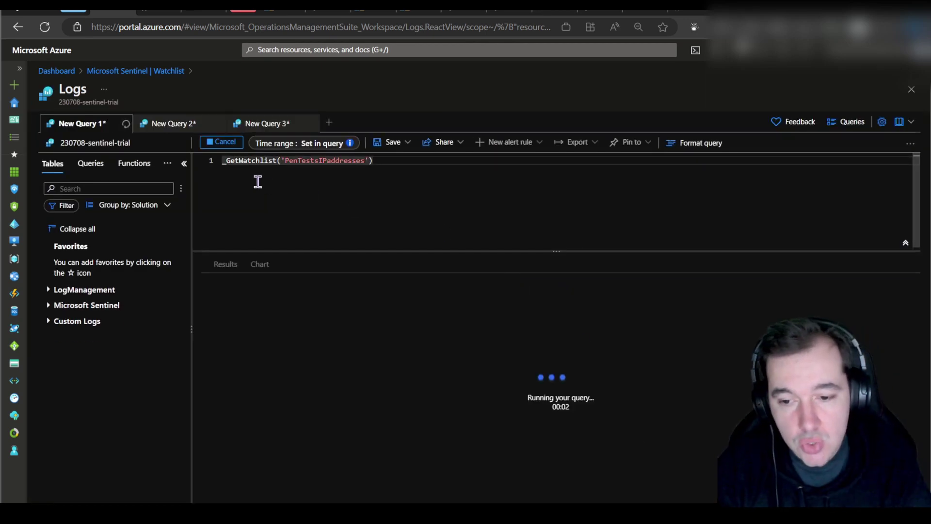
scroll(258, 180, "up", 3)
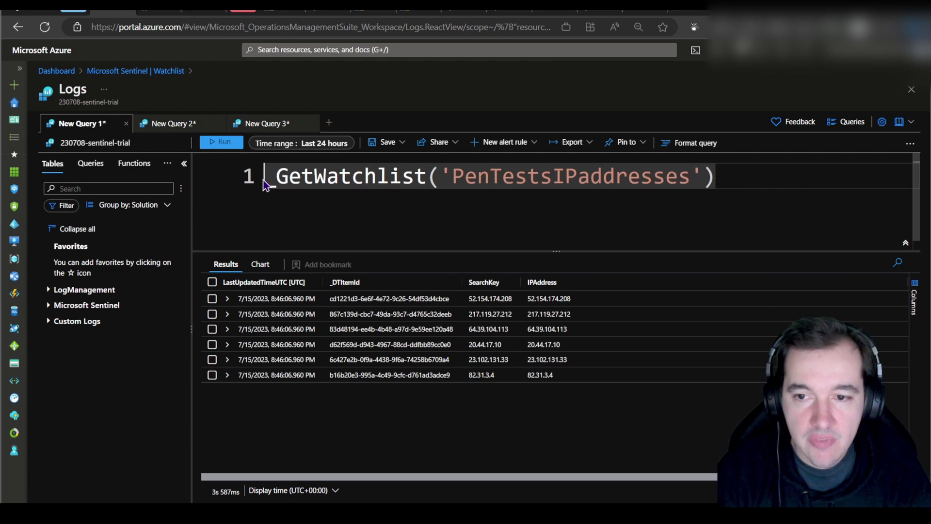
left_click_drag(267, 181, 438, 178)
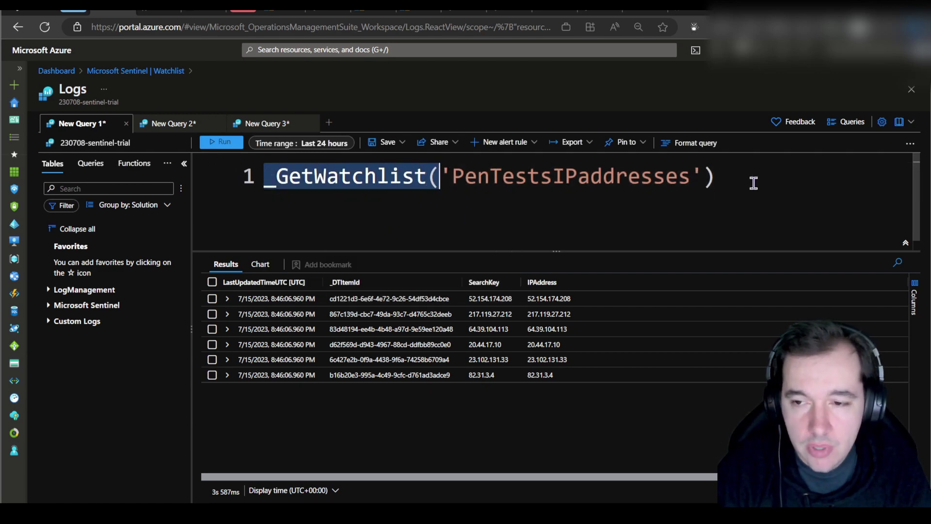
left_click(704, 181)
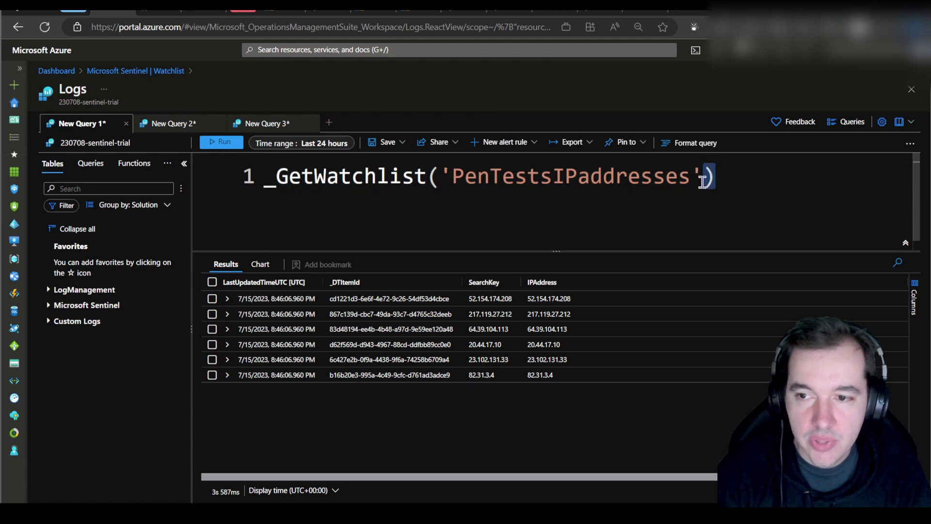
triple_click(753, 184)
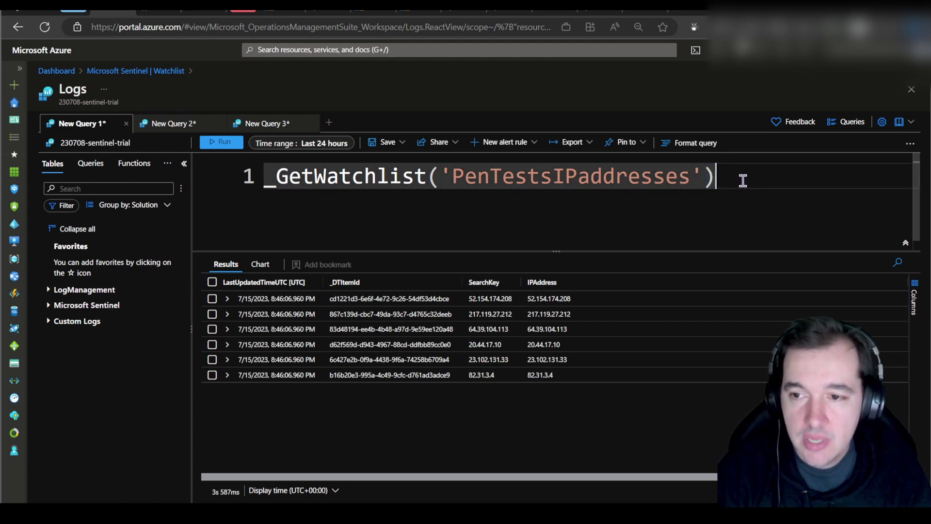
left_click_drag(742, 178, 440, 176)
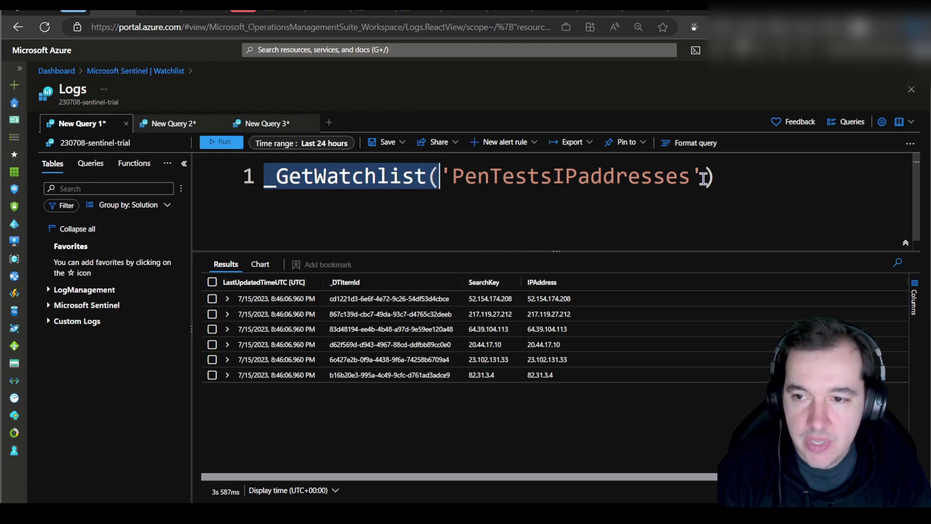
left_click_drag(714, 178, 446, 198)
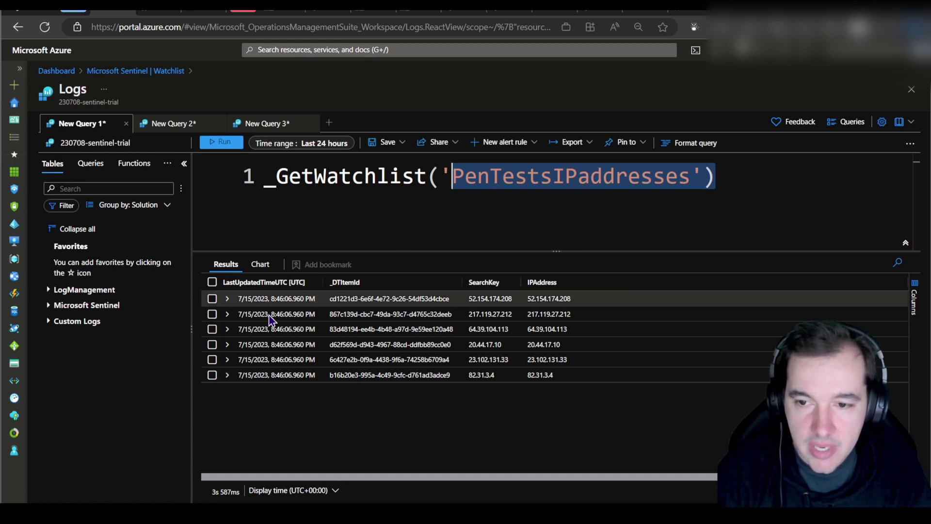
left_click(227, 300)
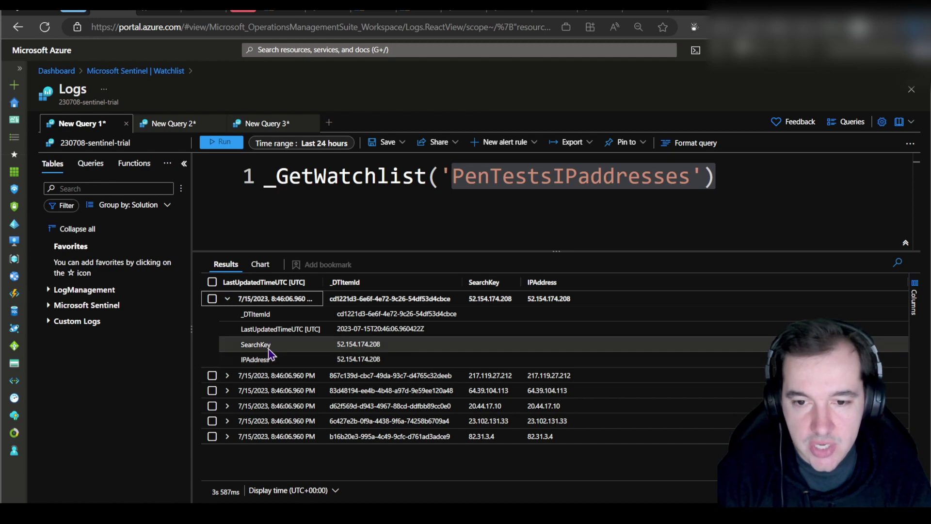
left_click(227, 299)
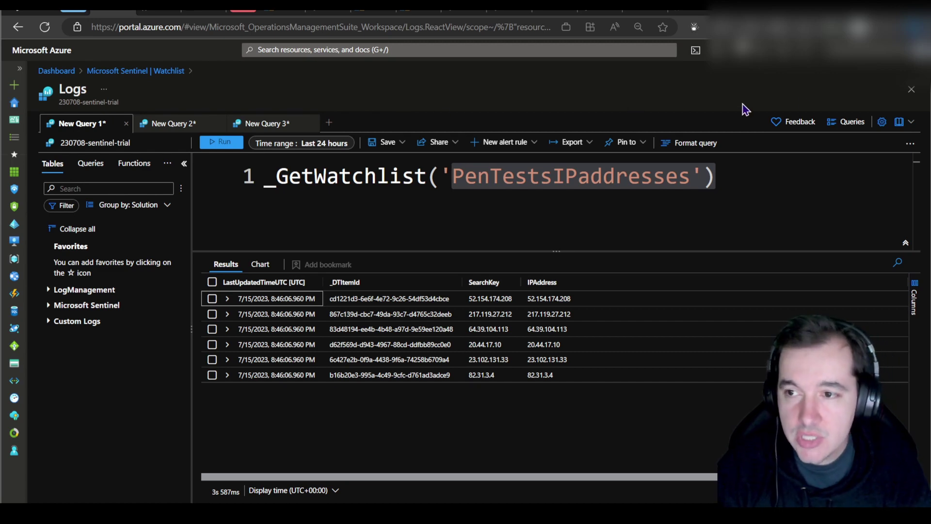
Discard the Logs query, then search Analytics rules and rule templates for 'High count'.
left_click(911, 93)
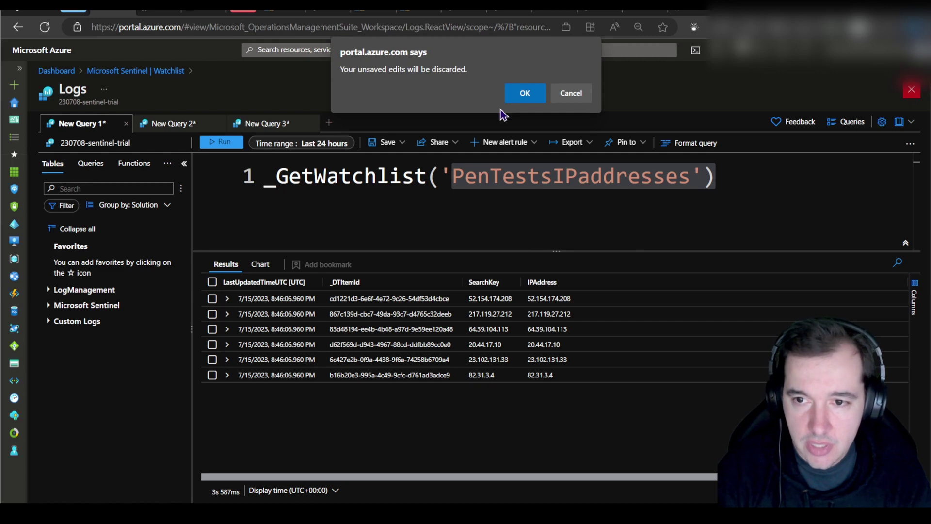
left_click(524, 94)
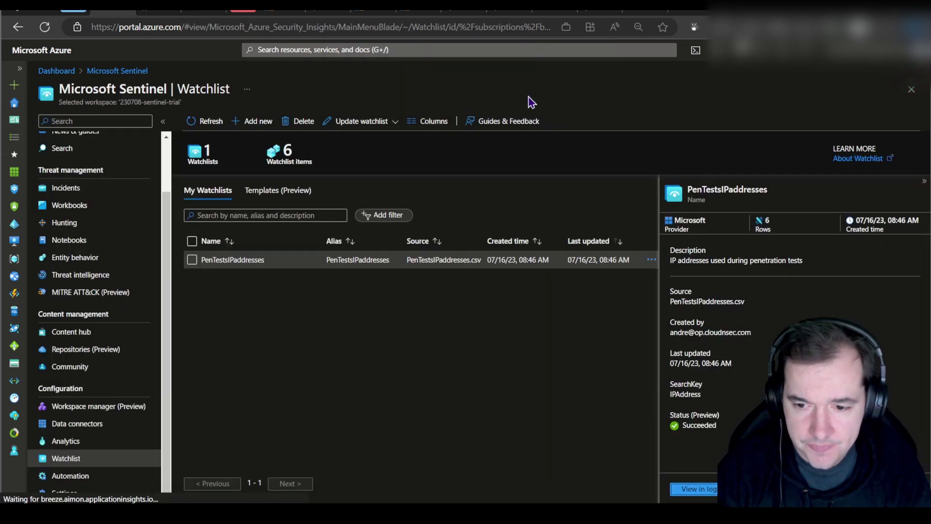
left_click(86, 444)
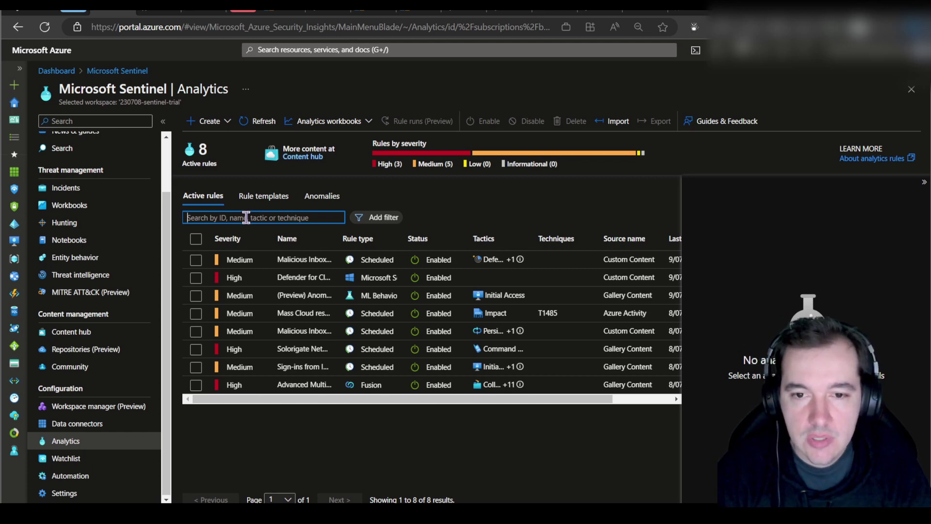
type("High count")
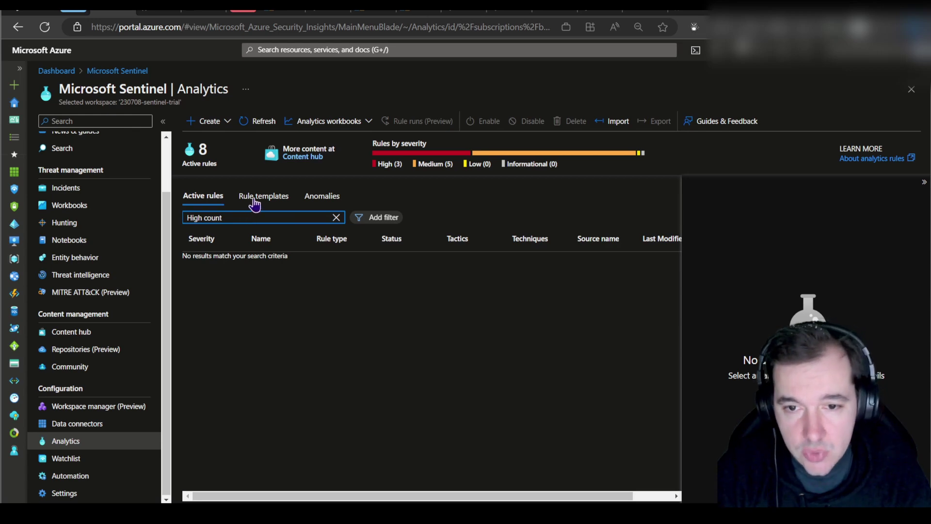
left_click(256, 199)
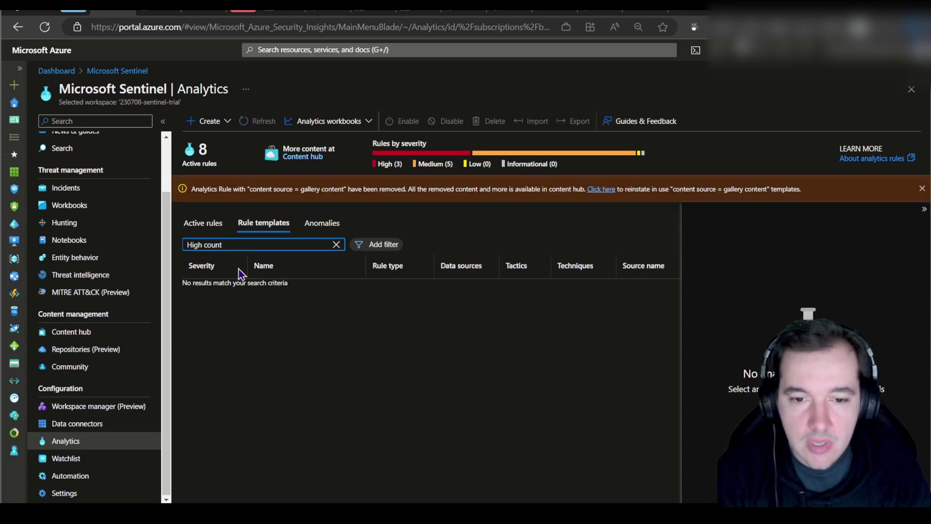
Search Content hub for 'High count' and select the connections by client IP template.
left_click(73, 333)
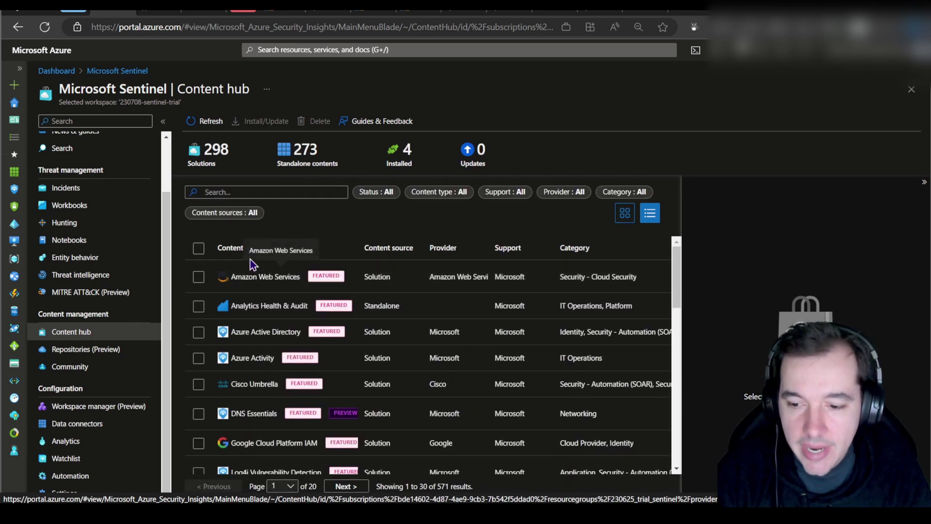
left_click(263, 191)
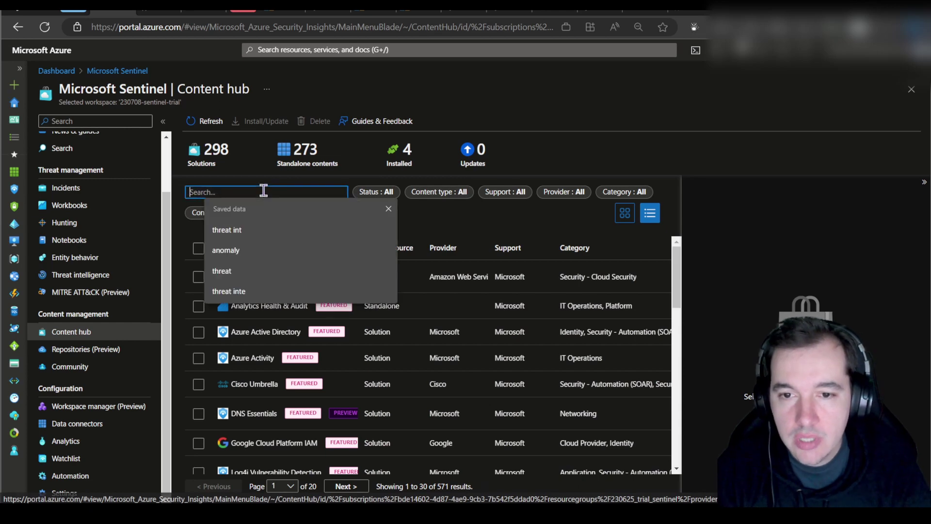
type("High count")
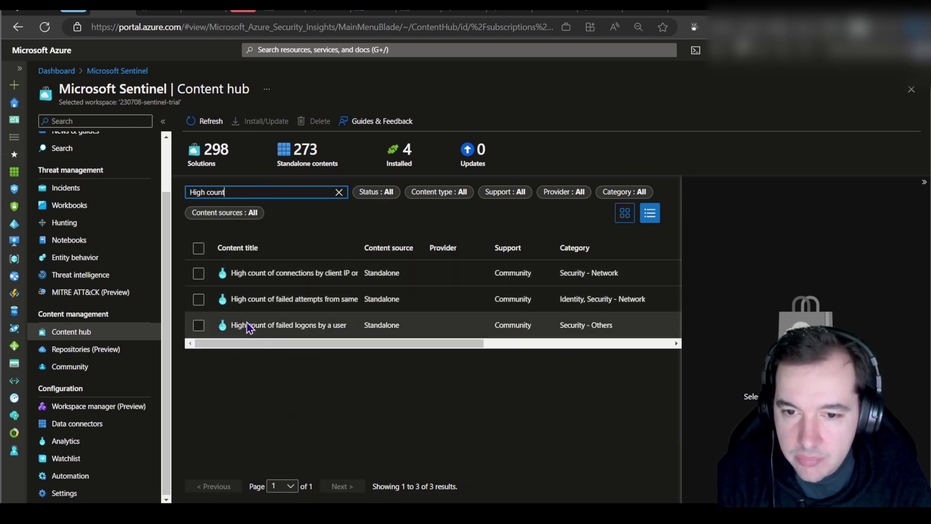
left_click(266, 277)
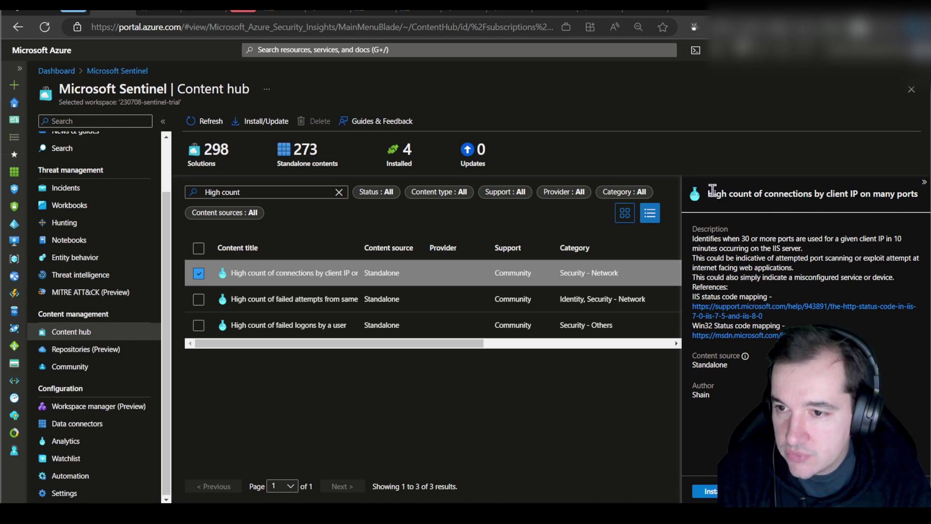
left_click_drag(708, 194, 860, 194)
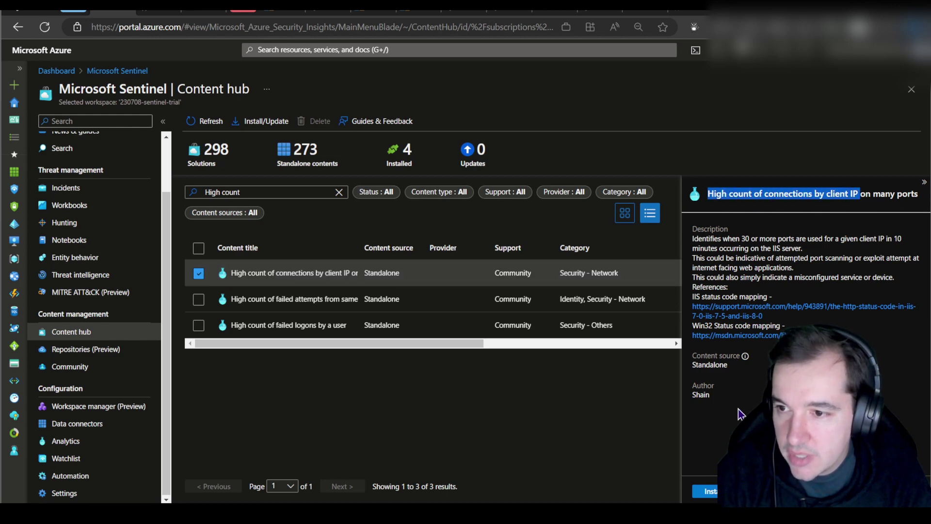
Install the template and open it among the Analytics rule templates.
left_click(708, 493)
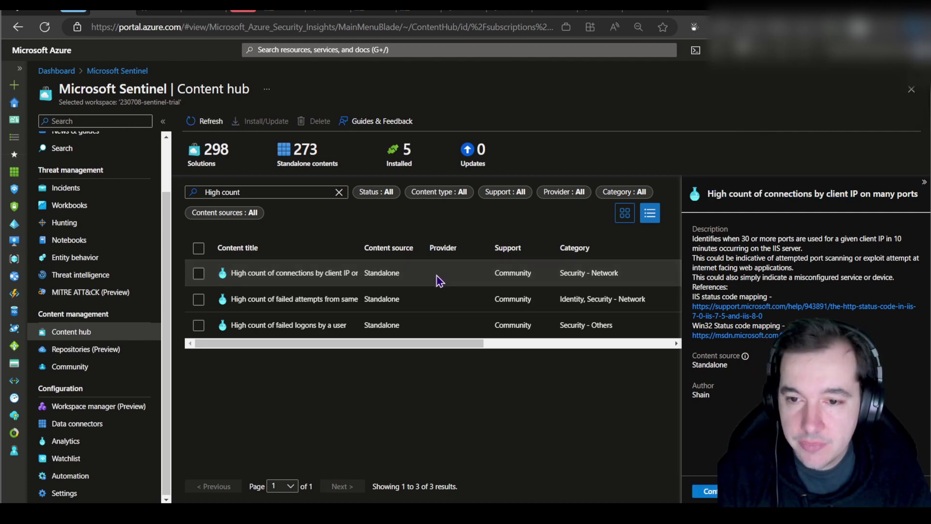
left_click(439, 281)
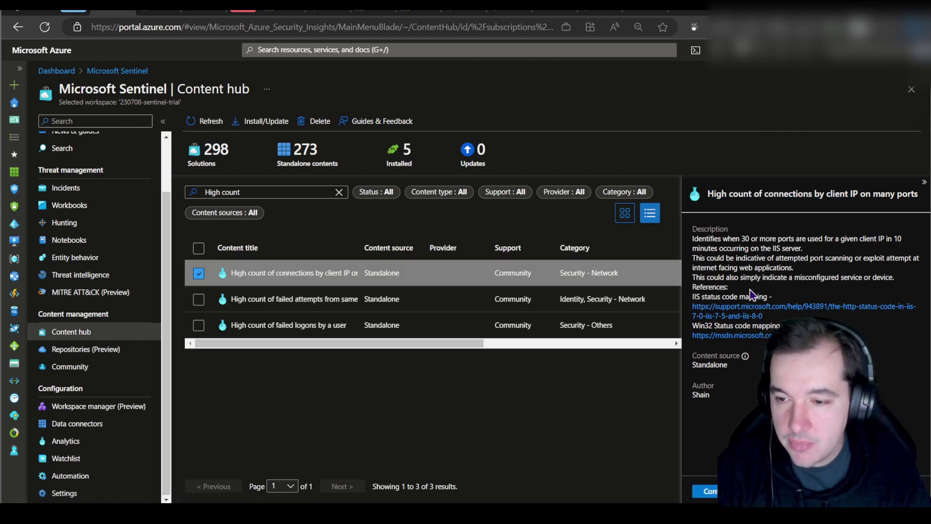
left_click(709, 490)
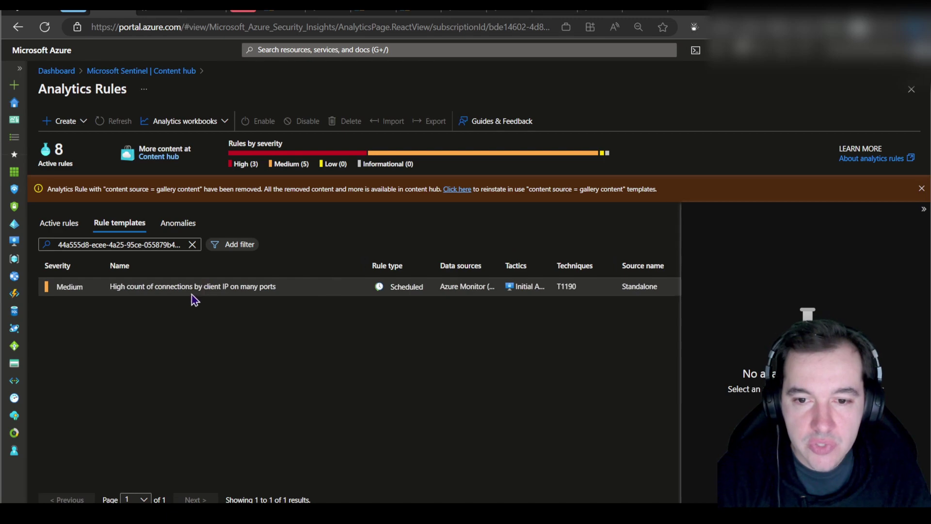
Create a rule from the High count of connections template and show its Set rule logic query.
left_click(181, 286)
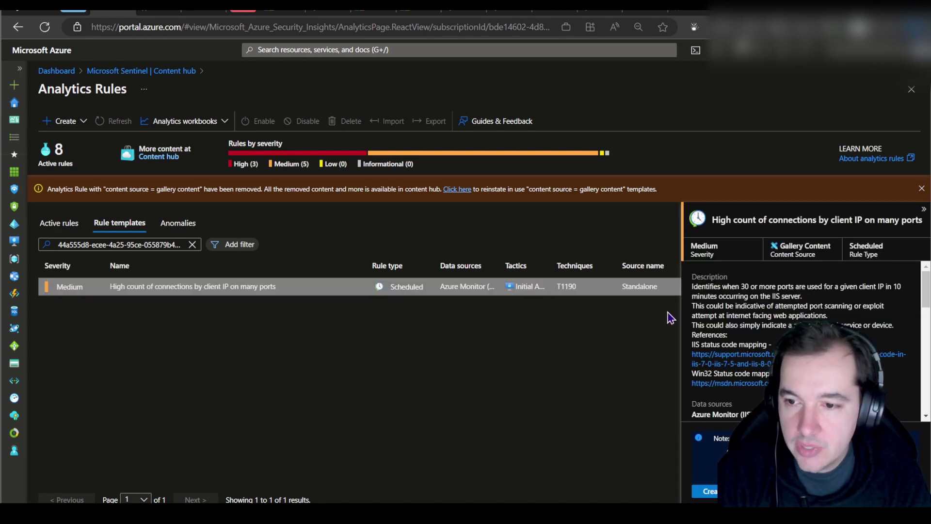
left_click(704, 490)
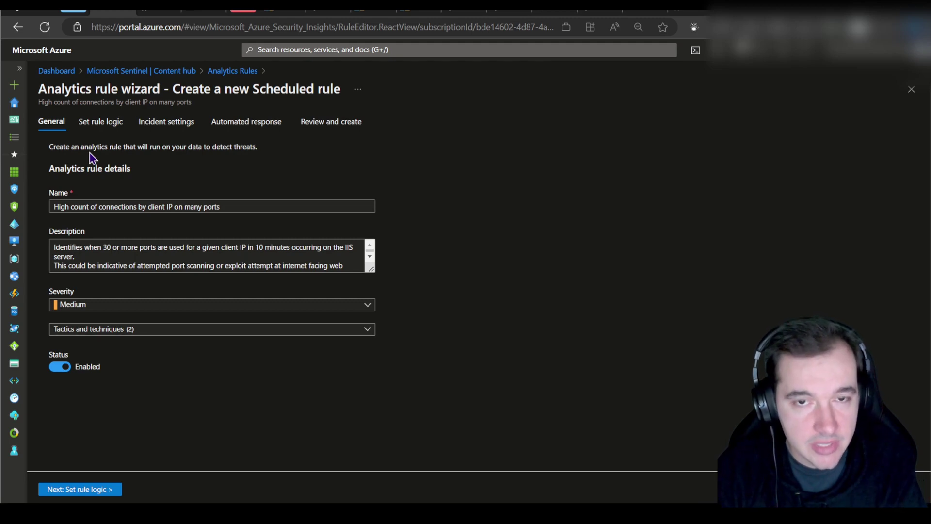
left_click(93, 125)
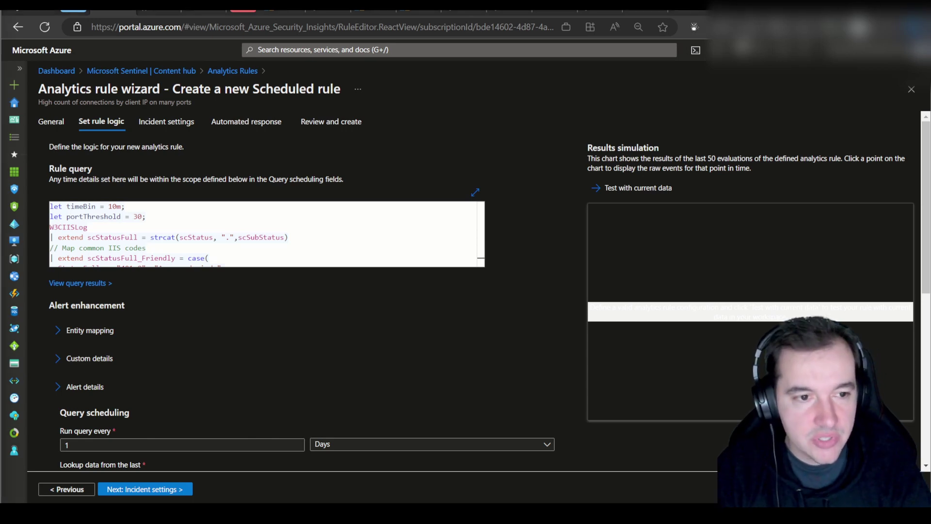
Paste a let line loading the PenTestIPaddresses watchlist after the portThreshold line.
left_click(156, 217)
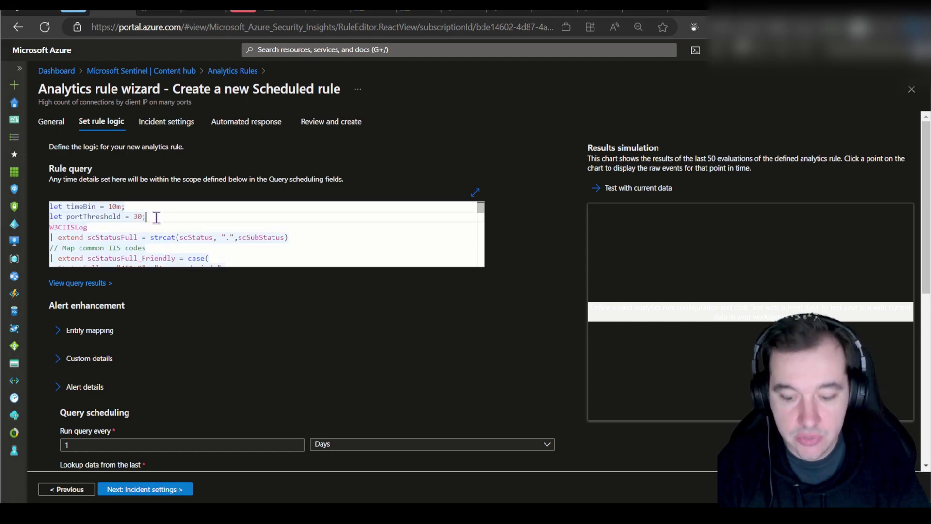
key("Return")
type("let PenTestIPaddresses = _GetWatchlist('PenTestIPaddresses') | project IPAddress;")
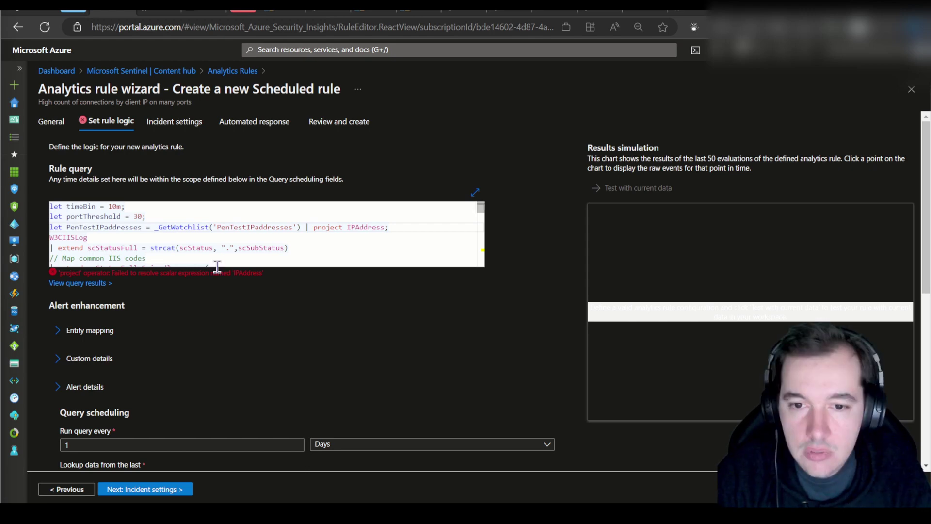
Add a 'where cIP !in' filter after the portCount filter to exclude watchlist IPs.
scroll(209, 241, "down", 5)
left_click(243, 235)
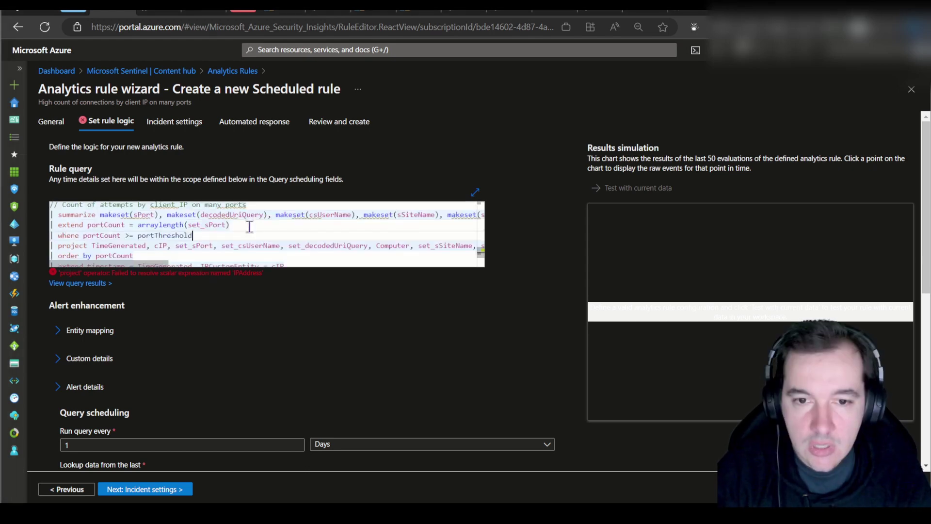
key("Return")
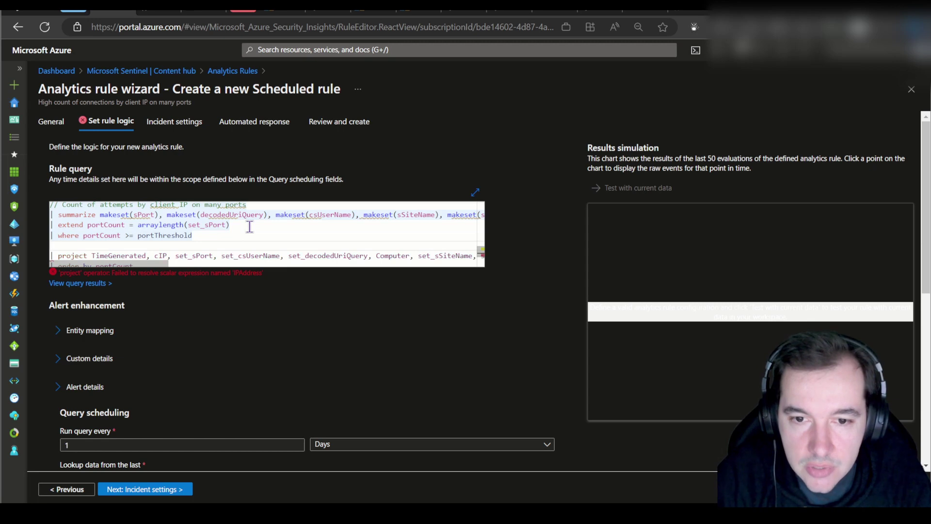
type("| where cIP !in (PenTestIPaddresses)")
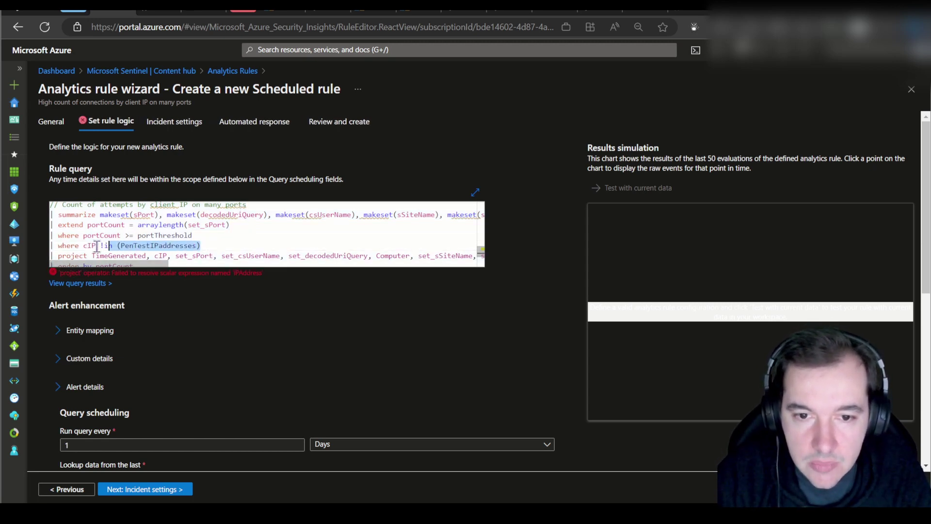
Remove '| project IPAddress' from the watchlist line and end it with a semicolon.
scroll(212, 246, "up", 5)
left_click_drag(388, 227, 304, 228)
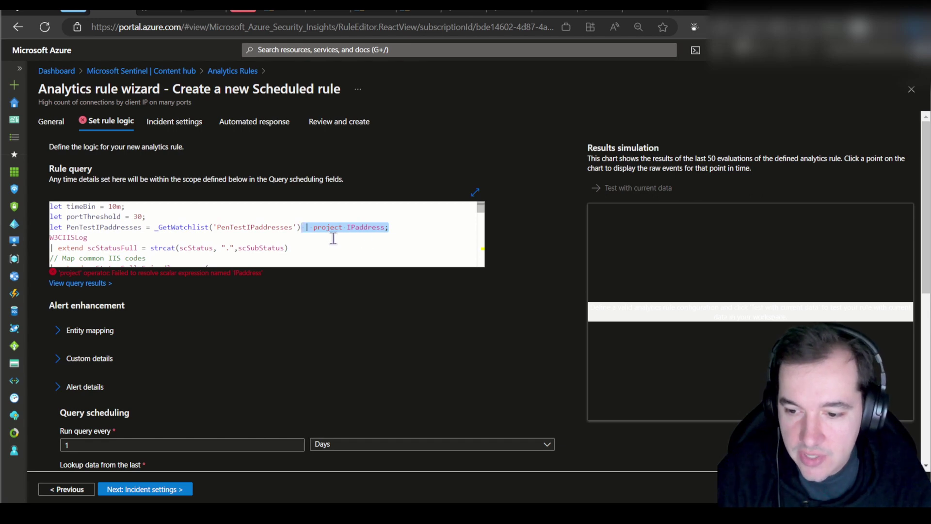
key("BackSpace")
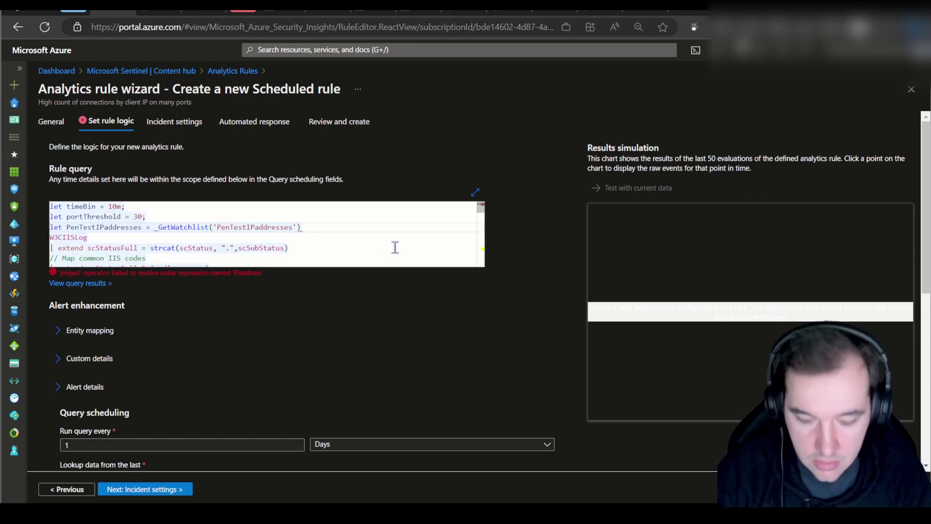
type(";")
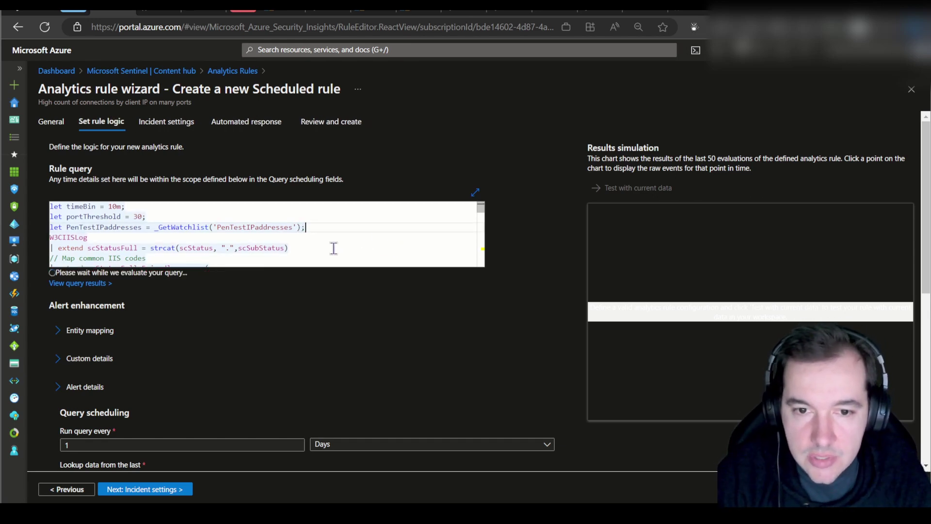
Skip the incident settings and automated response pages, then save the validated 'High count of connections by client IP on many ports' rule.
left_click(136, 489)
left_click(137, 492)
left_click(137, 490)
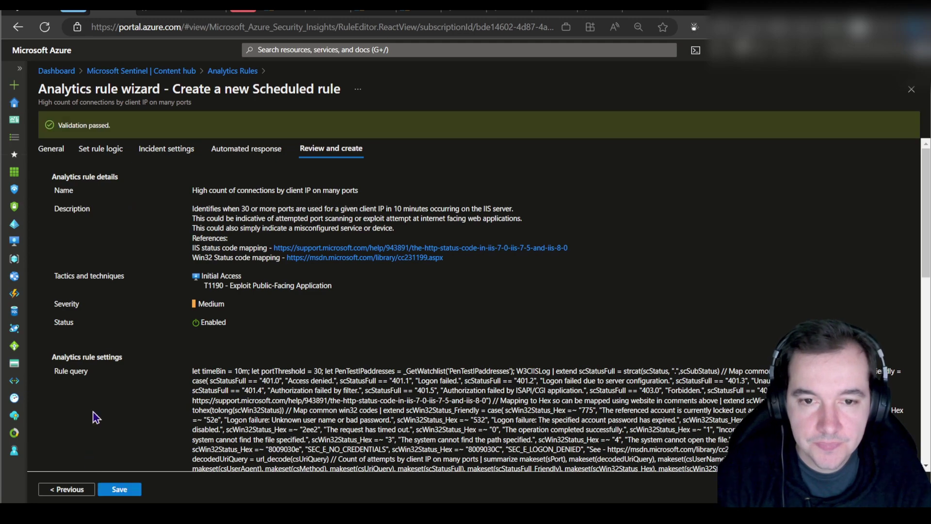
scroll(145, 271, "down", 10)
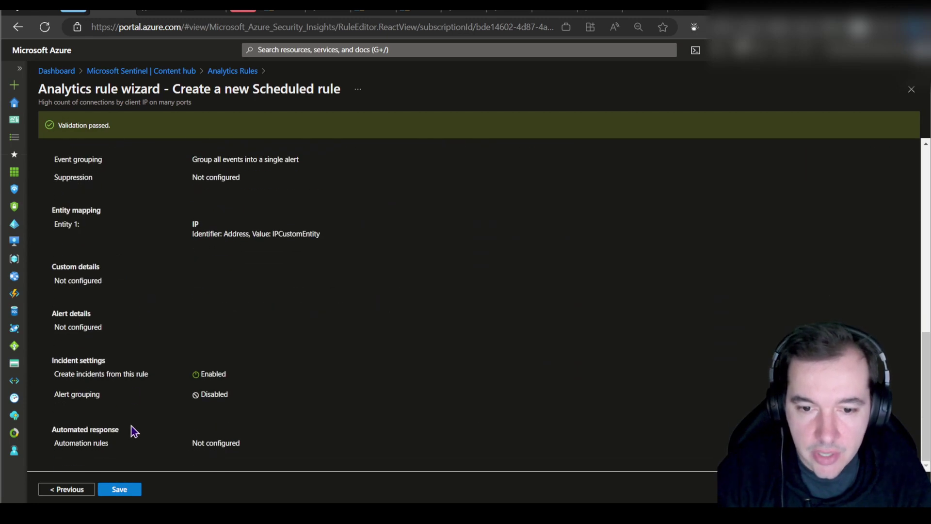
left_click(120, 490)
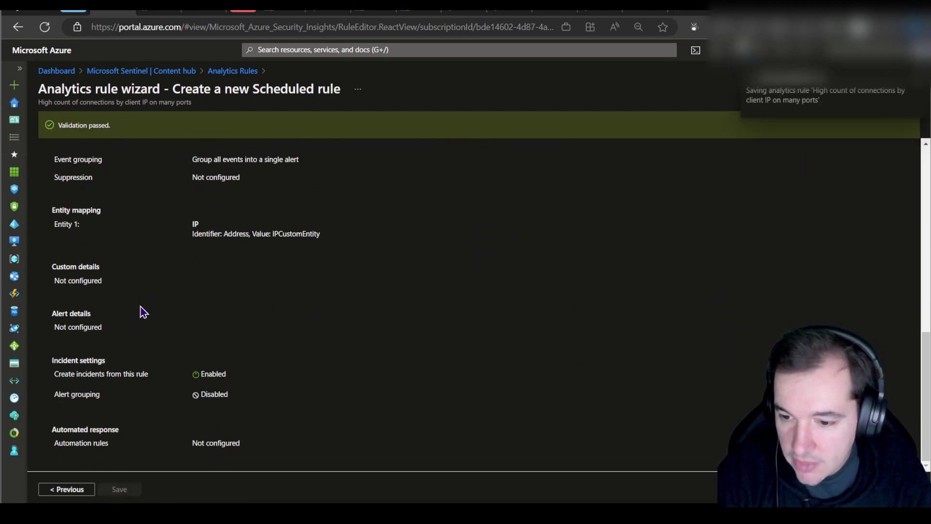